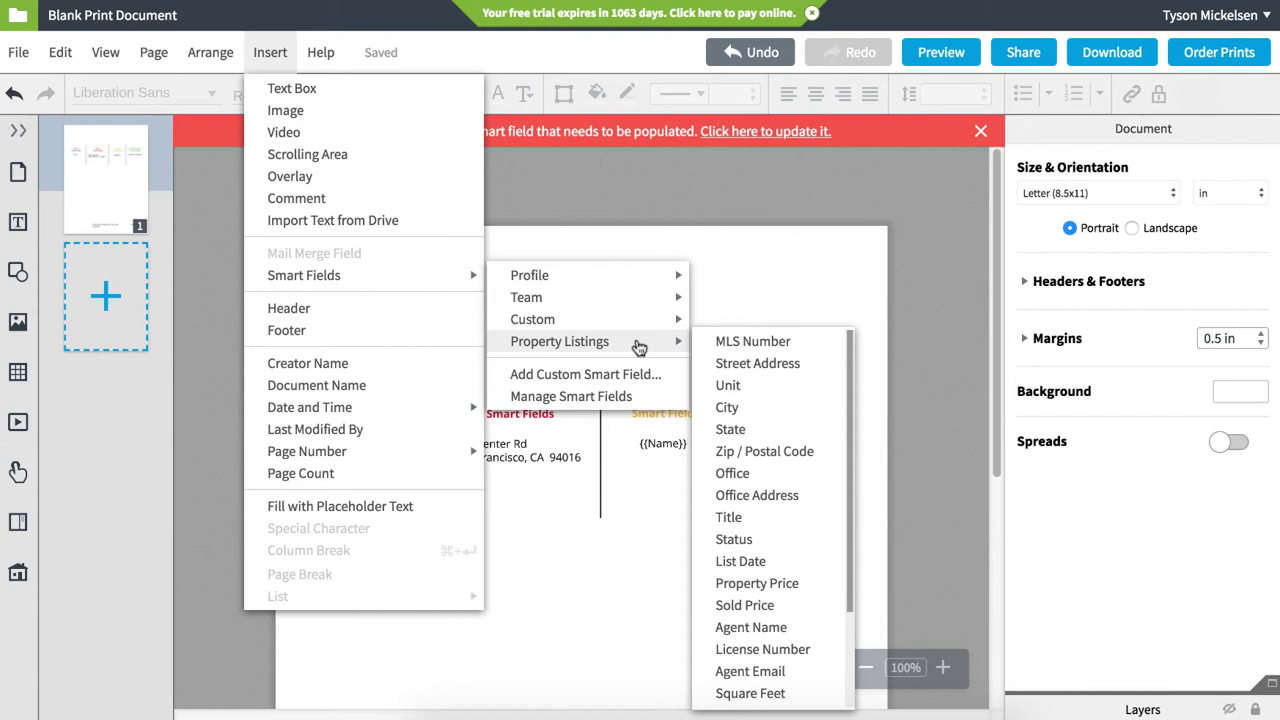
# Close the Smart Fields menus, leaving the Street Address placeholder under the Property Listing column.
pyautogui.click(788, 245)
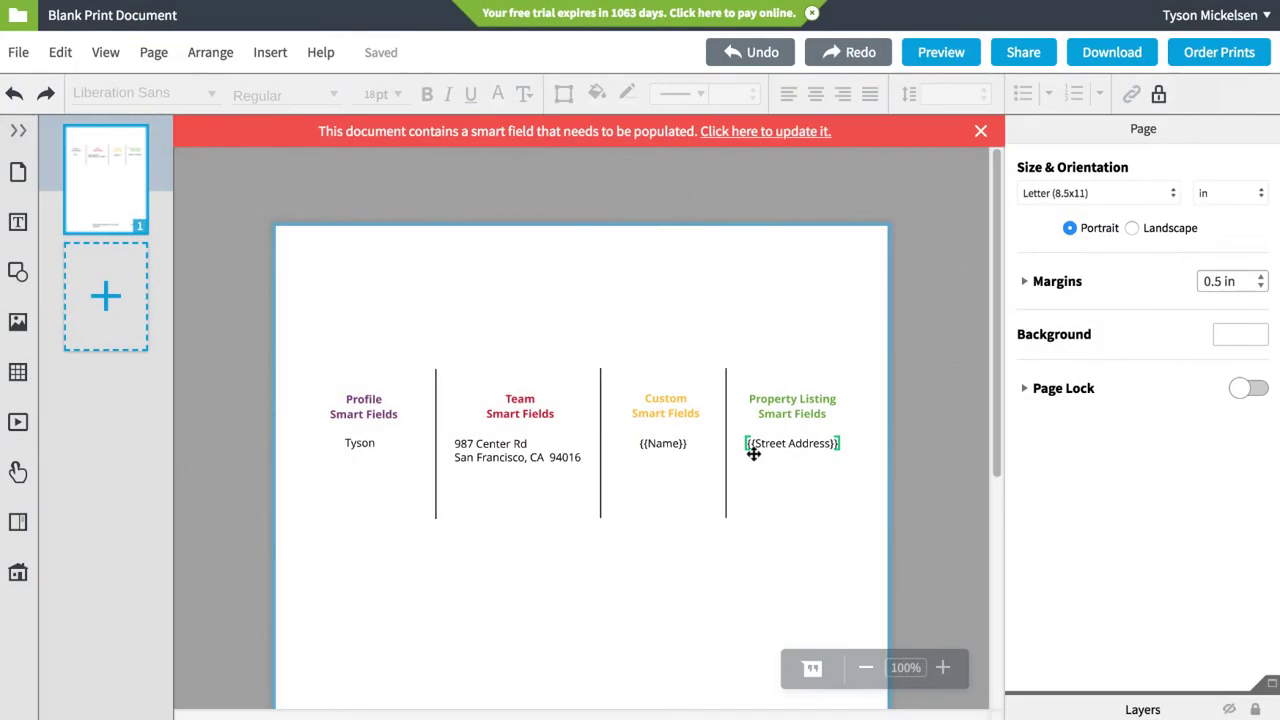
# Show the Profile smart-field list (First Name, Email, Company, Address) in the left sidebar.
pyautogui.click(274, 56)
pyautogui.moveTo(304, 275)
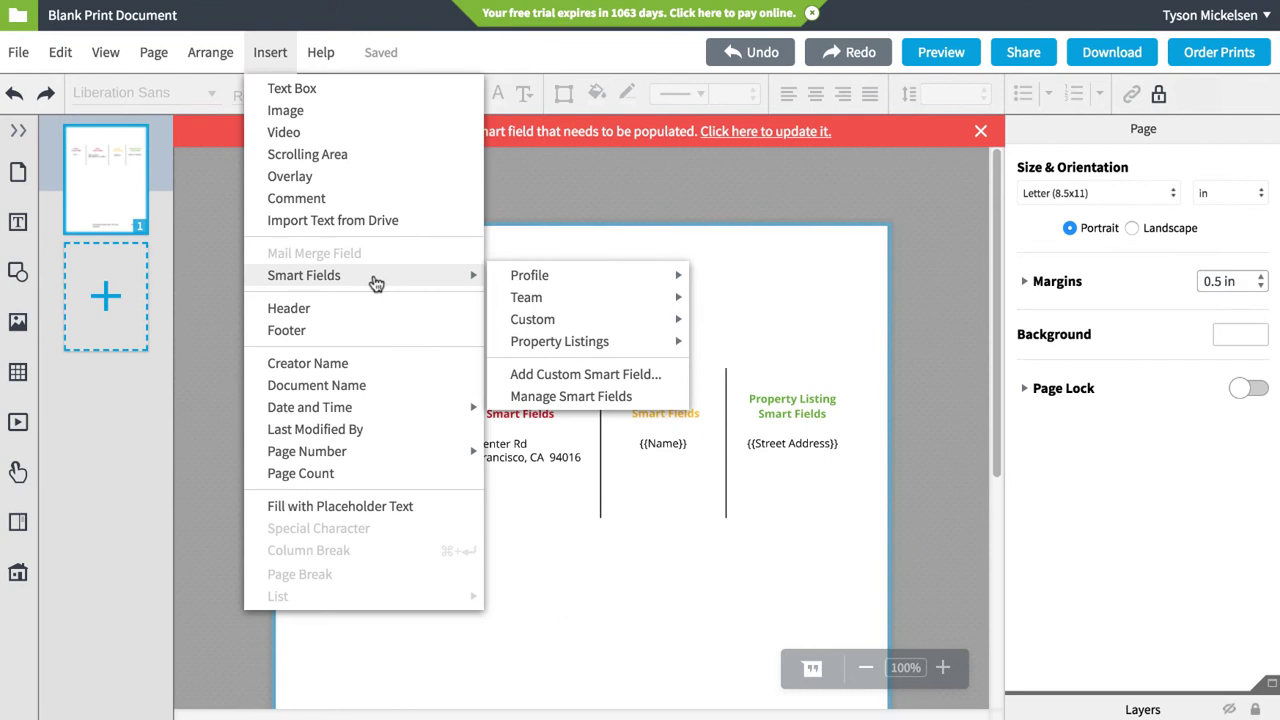
pyautogui.moveTo(526, 297)
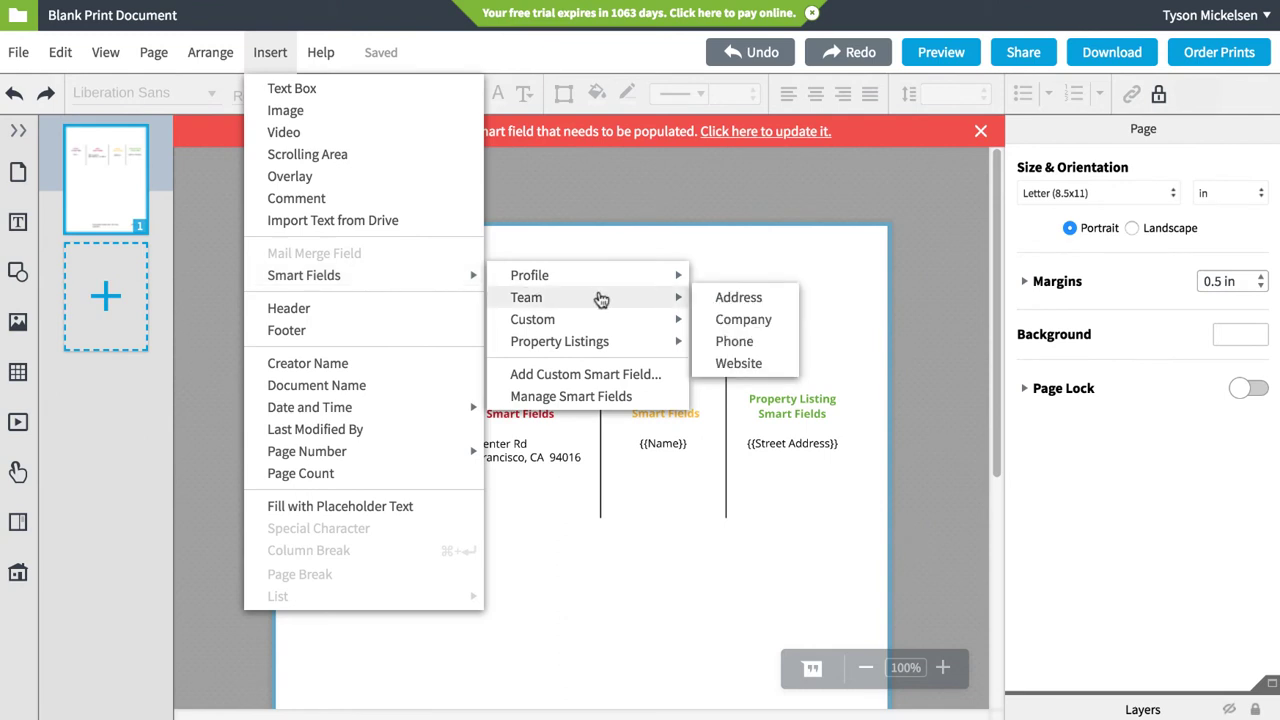
pyautogui.click(18, 224)
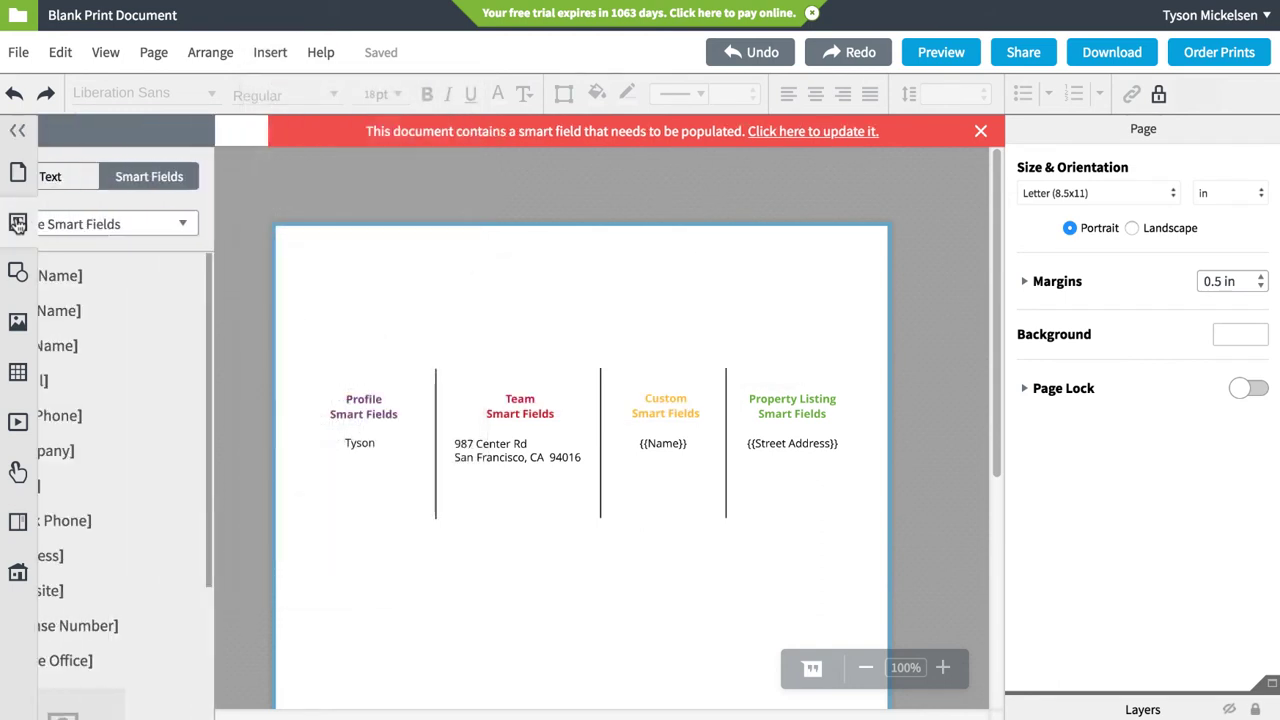
# Place the Email smart field below the name in the Profile column.
pyautogui.click(202, 226)
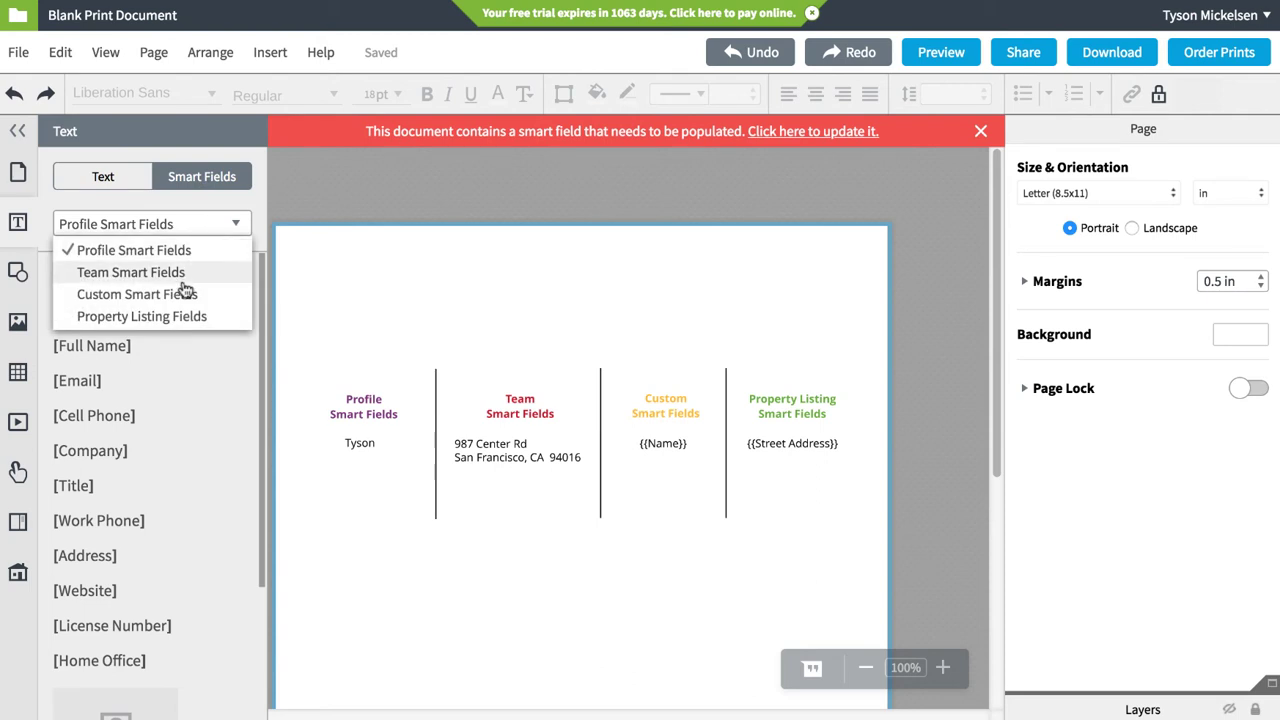
pyautogui.moveTo(86, 379)
pyautogui.mouseDown()
pyautogui.moveTo(330, 472)
pyautogui.moveTo(360, 499)
pyautogui.mouseUp()
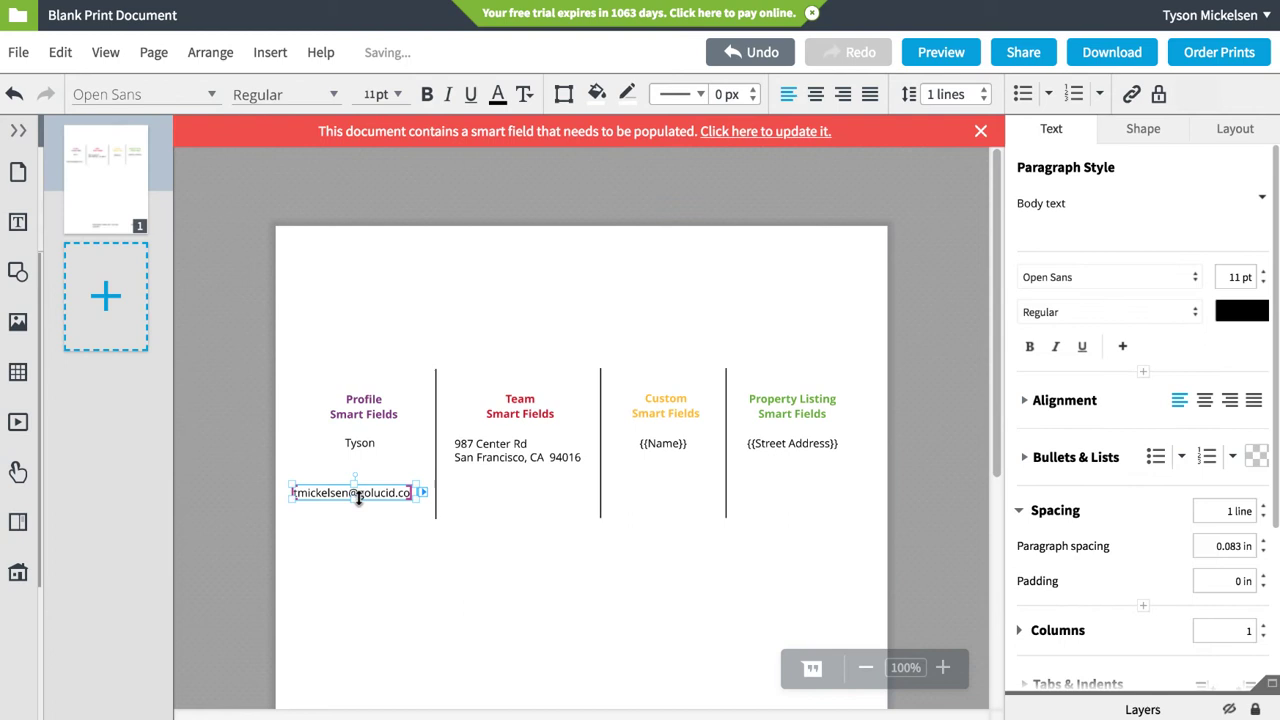
pyautogui.click(447, 594)
# Select the email@.com placeholder in the page-bottom 'Please email' sentence.
pyautogui.scroll(-5, 447, 594)
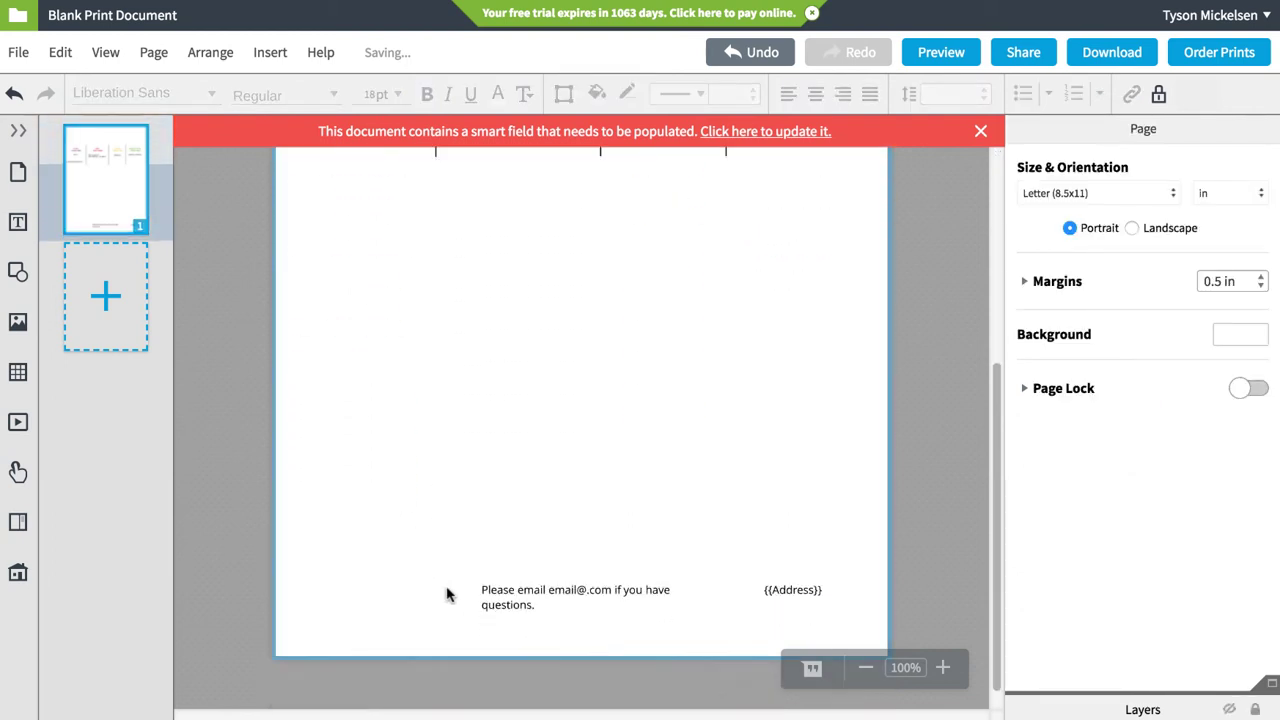
pyautogui.click(580, 574)
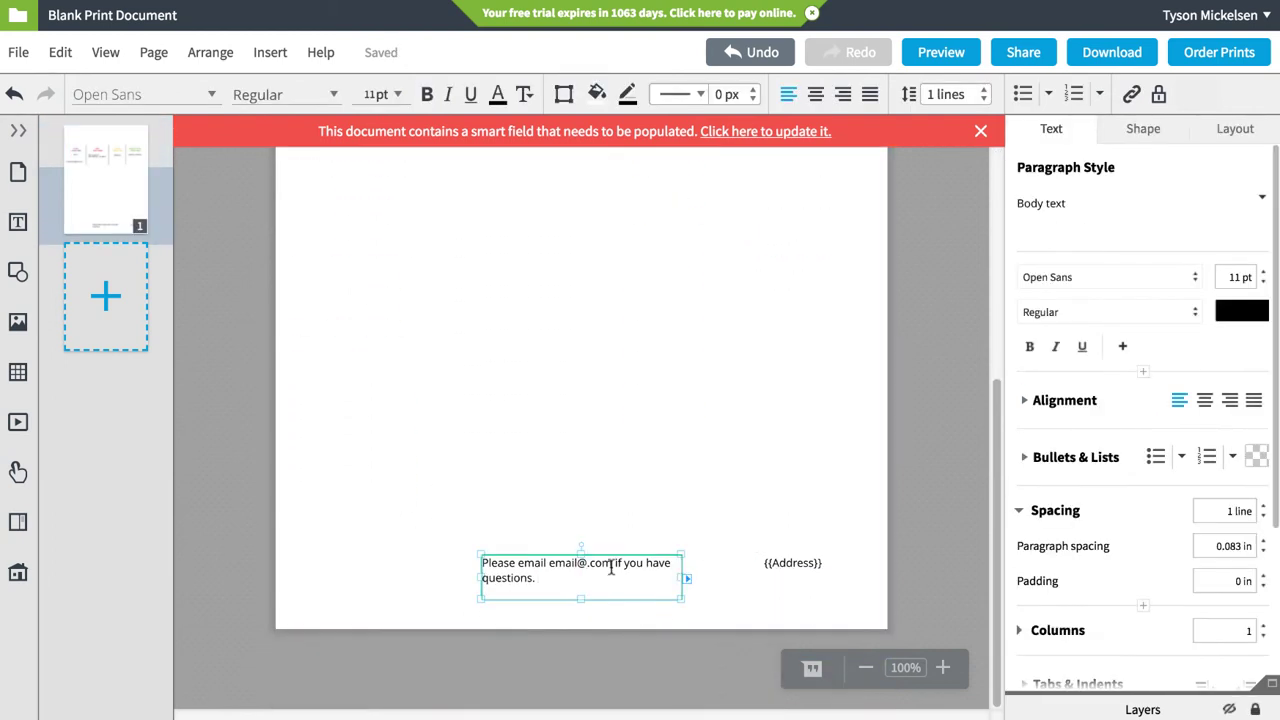
pyautogui.moveTo(612, 563); pyautogui.dragTo(550, 566)
# Swap email@.com for the Profile Full Name field, then change it to the Profile Email field.
pyautogui.rightClick(550, 566)
pyautogui.moveTo(856, 544)
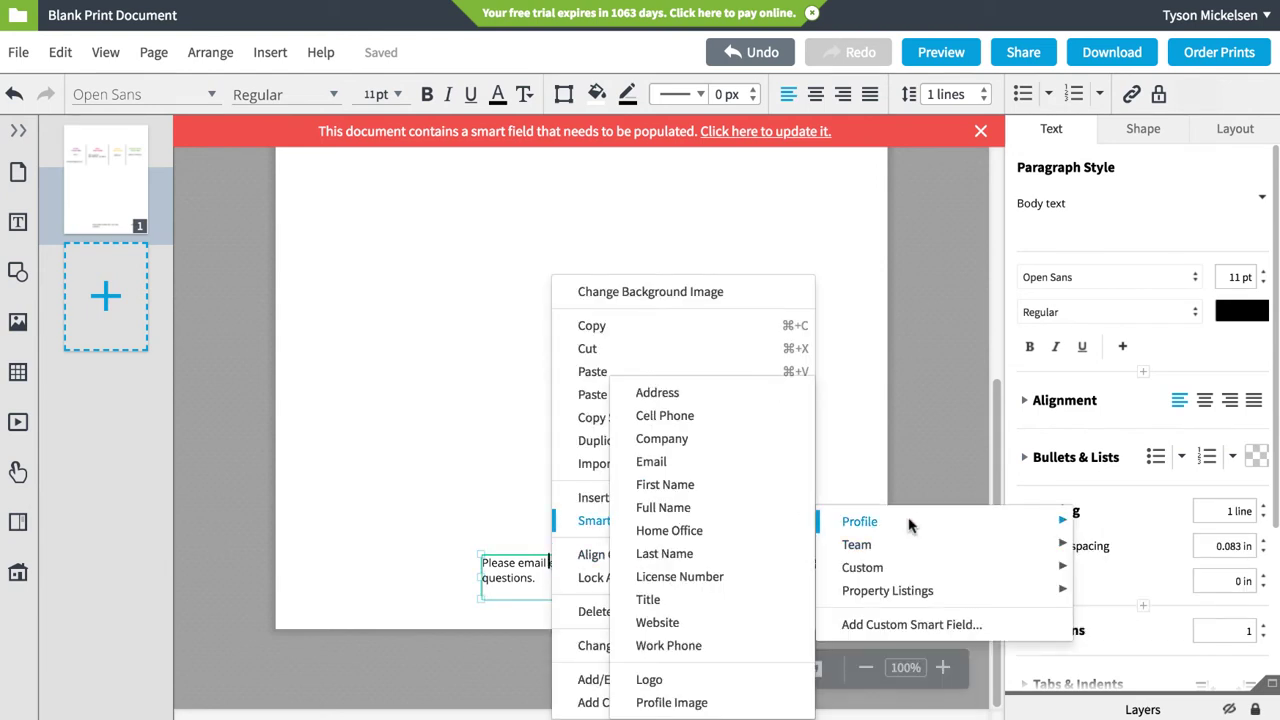
pyautogui.click(711, 504)
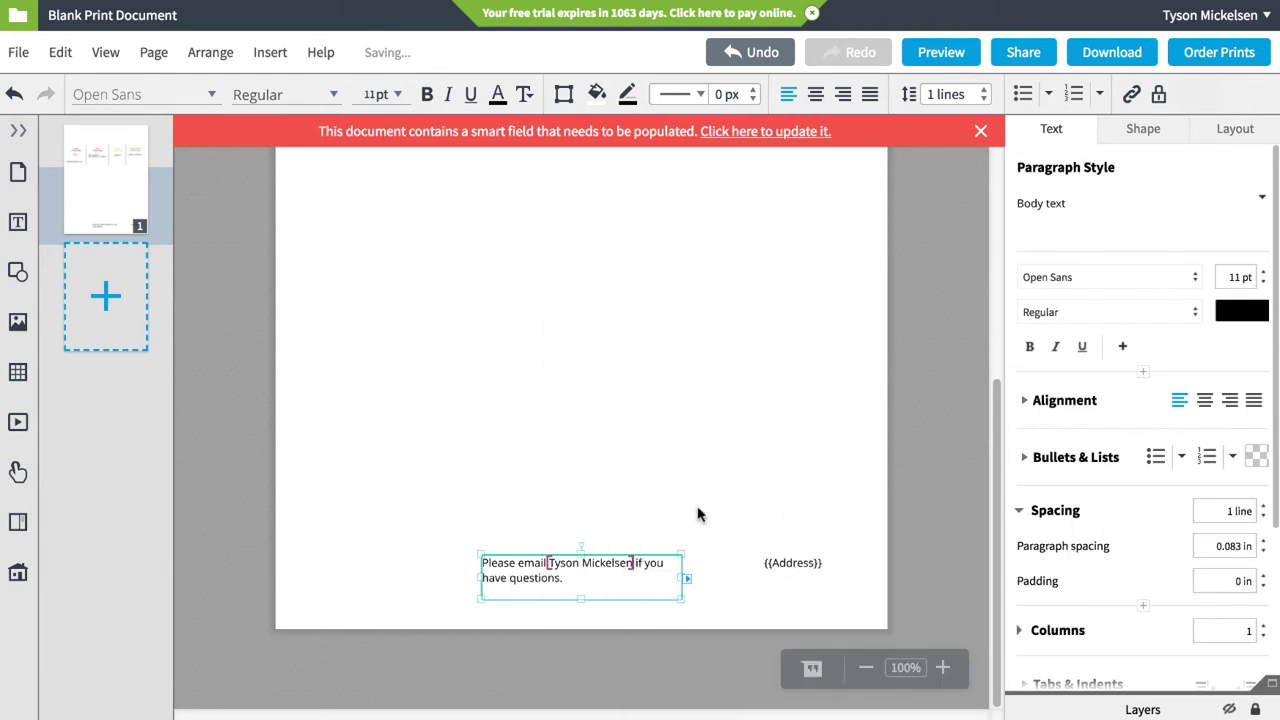
pyautogui.click(610, 563)
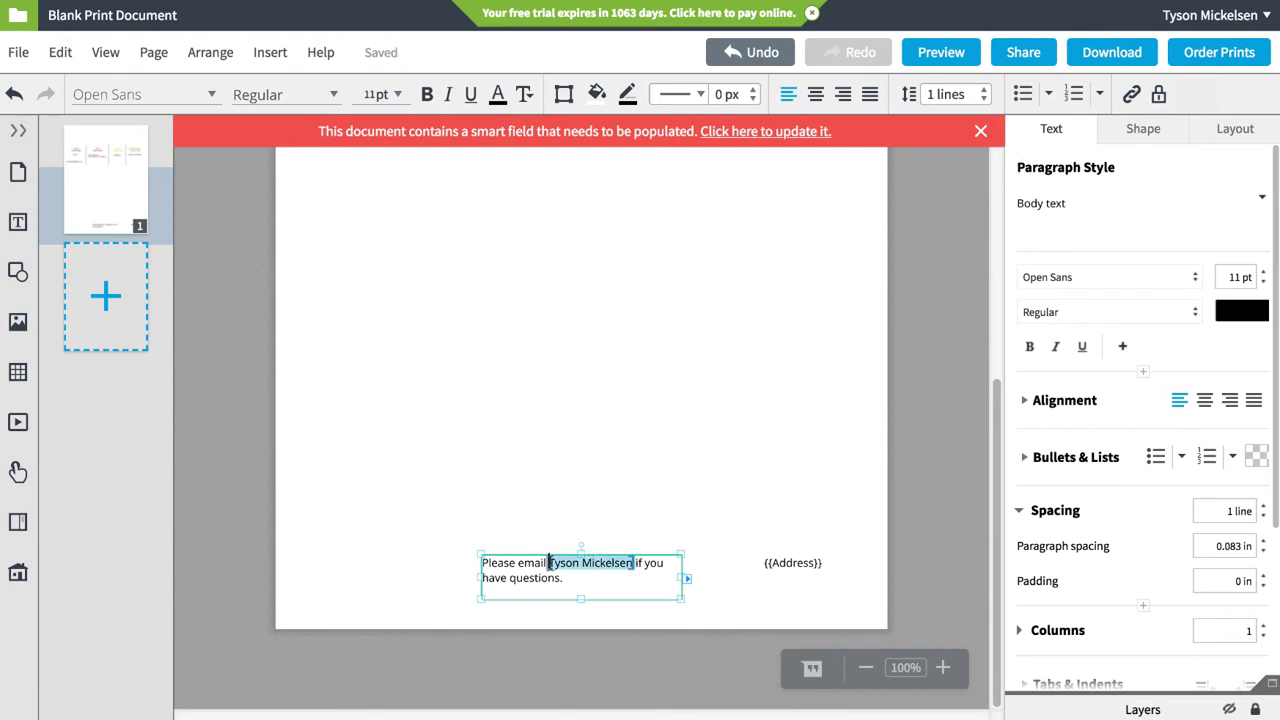
pyautogui.click(272, 54)
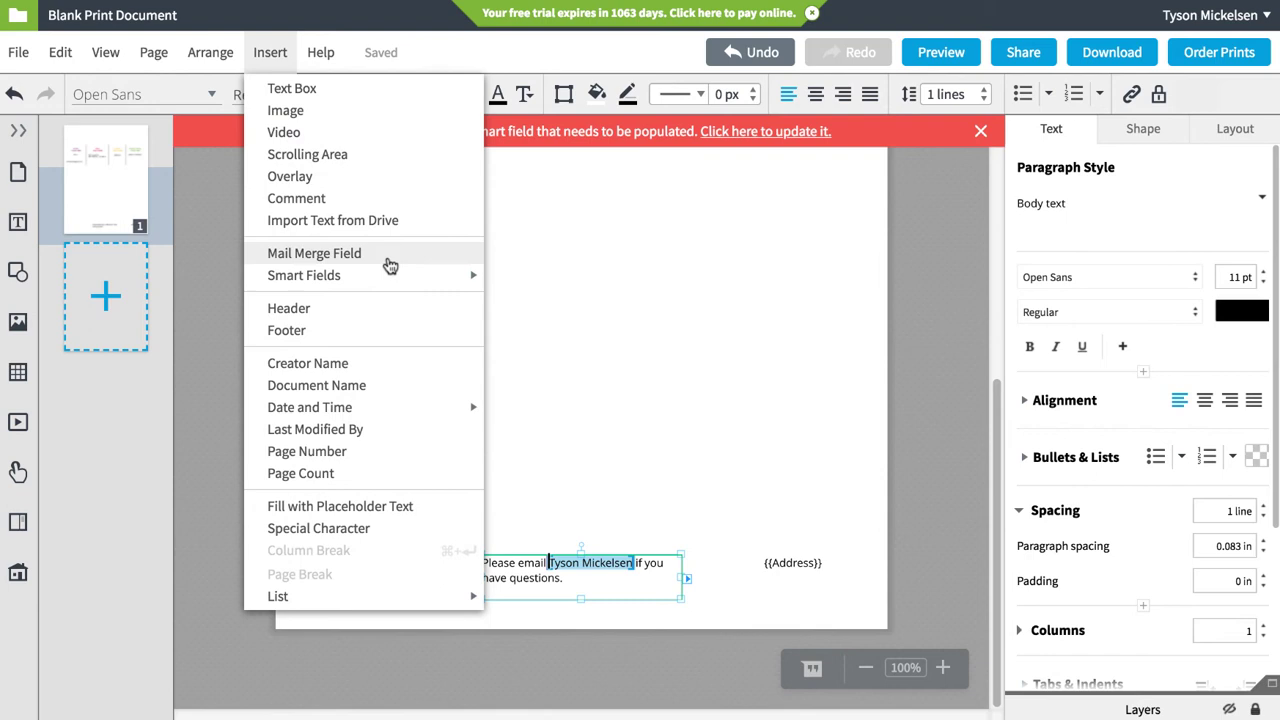
pyautogui.moveTo(580, 275)
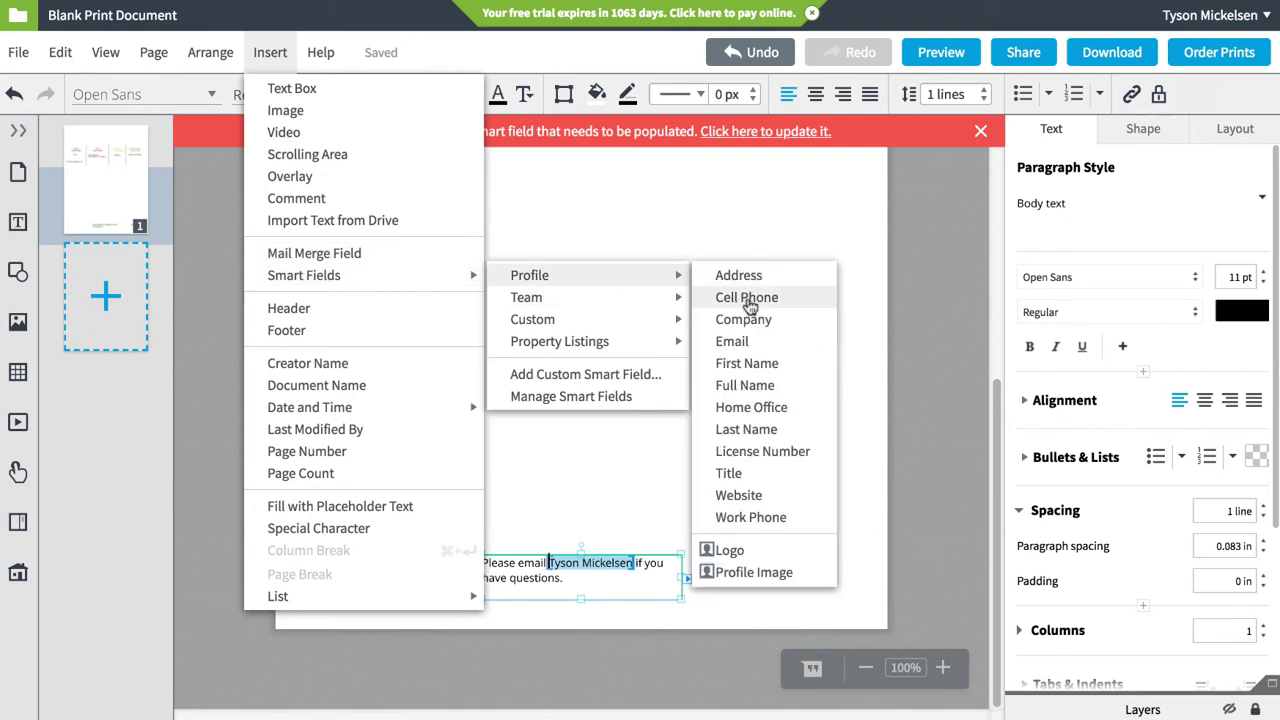
pyautogui.click(727, 341)
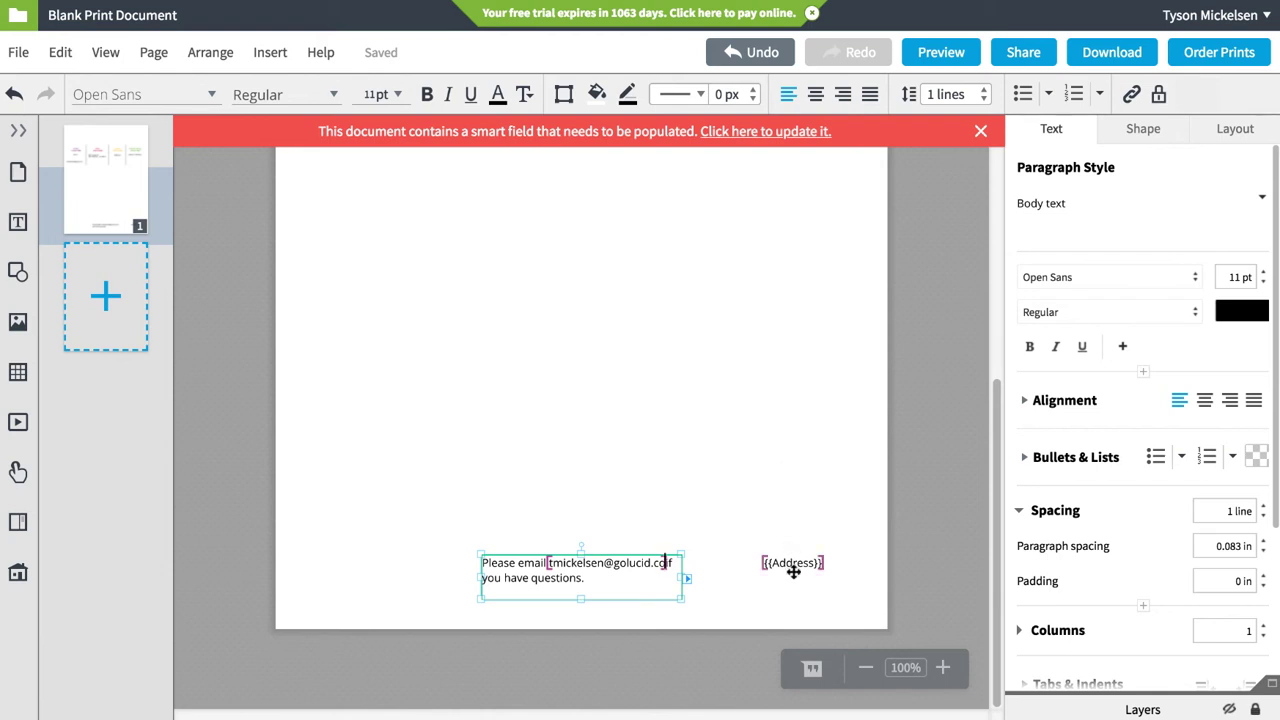
pyautogui.scroll(2, 792, 571)
# Scroll up on My Documents, showing the Other and Tutorials folders.
pyautogui.scroll(3, 792, 571)
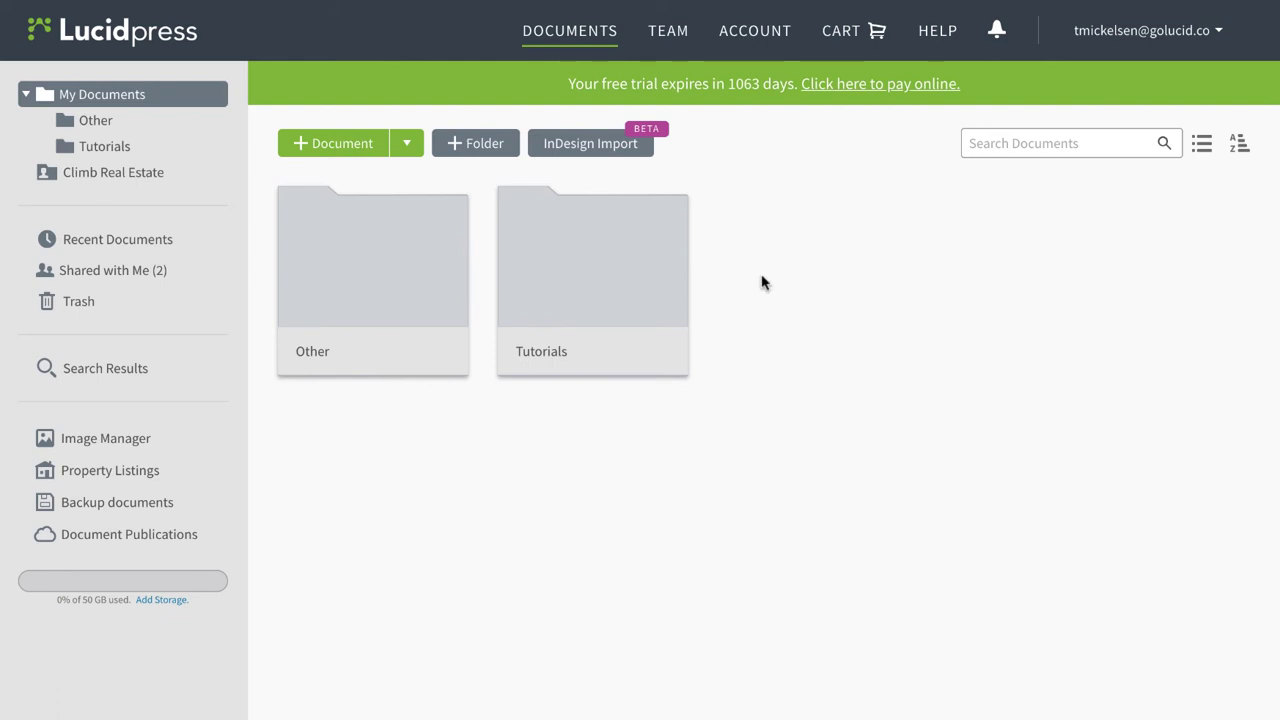
# Reach the Team Smart Fields page under TEAM's Brand Management settings.
pyautogui.click(678, 34)
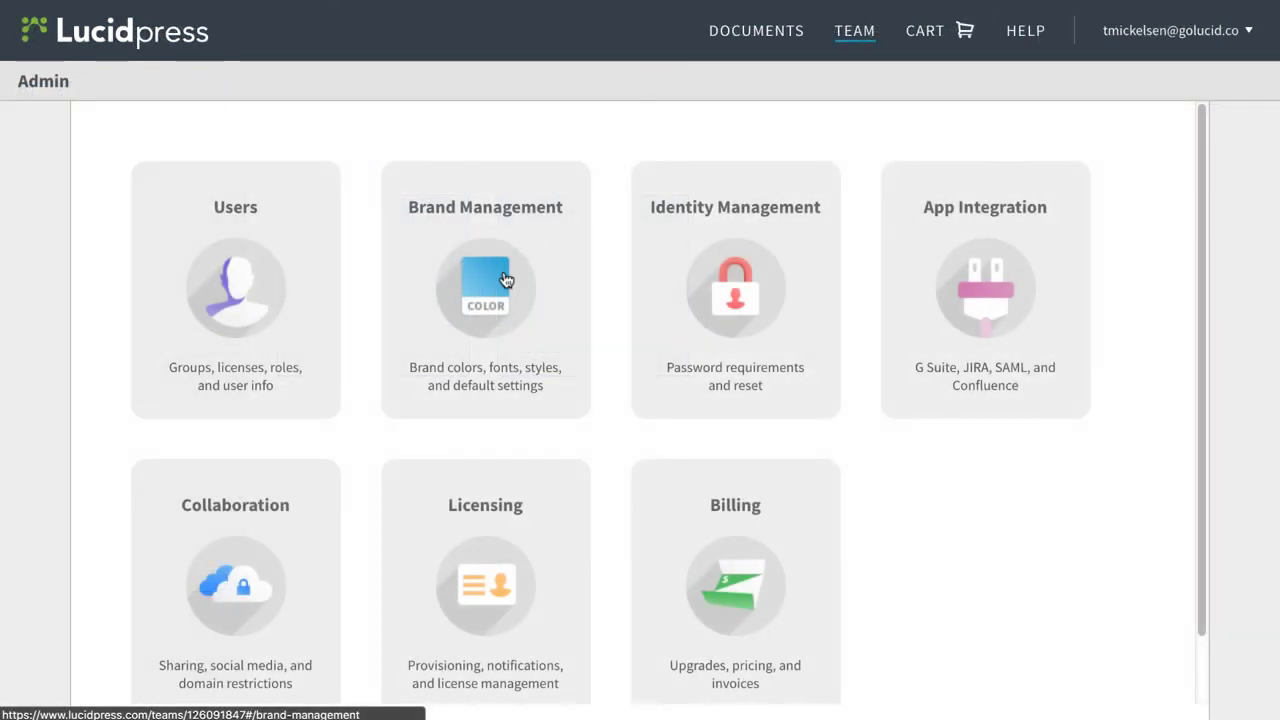
pyautogui.click(503, 277)
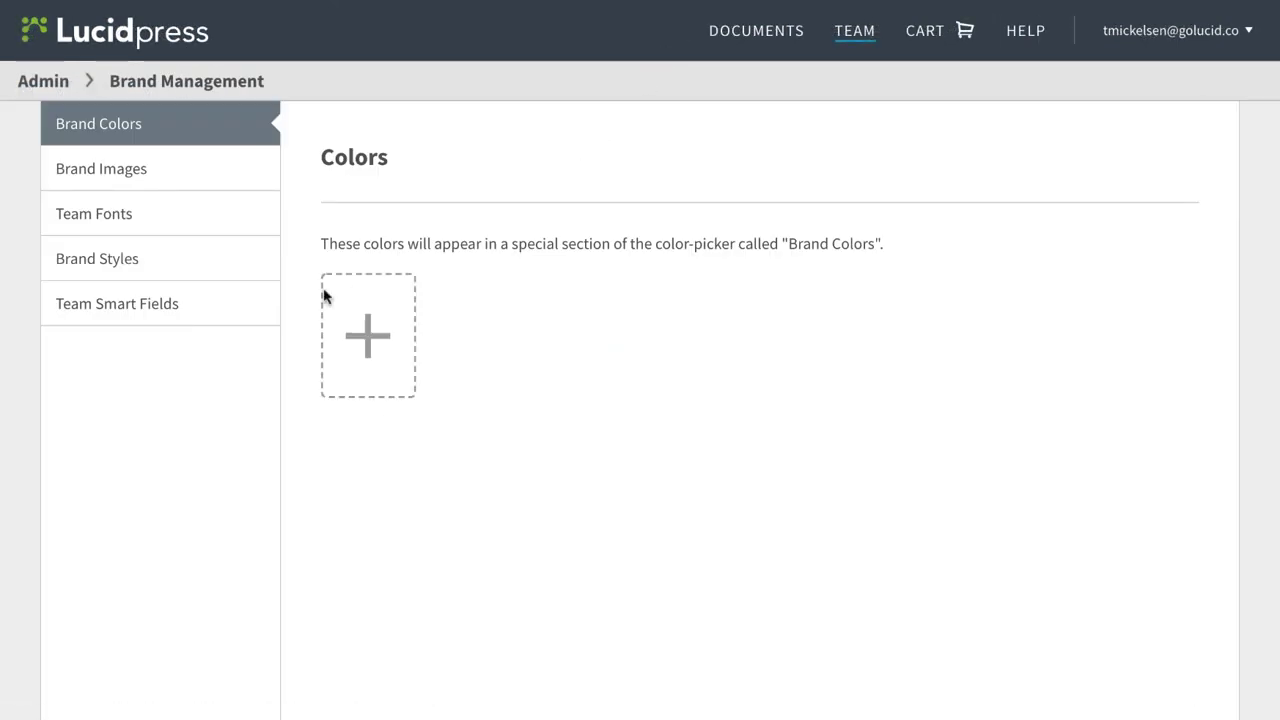
pyautogui.click(240, 296)
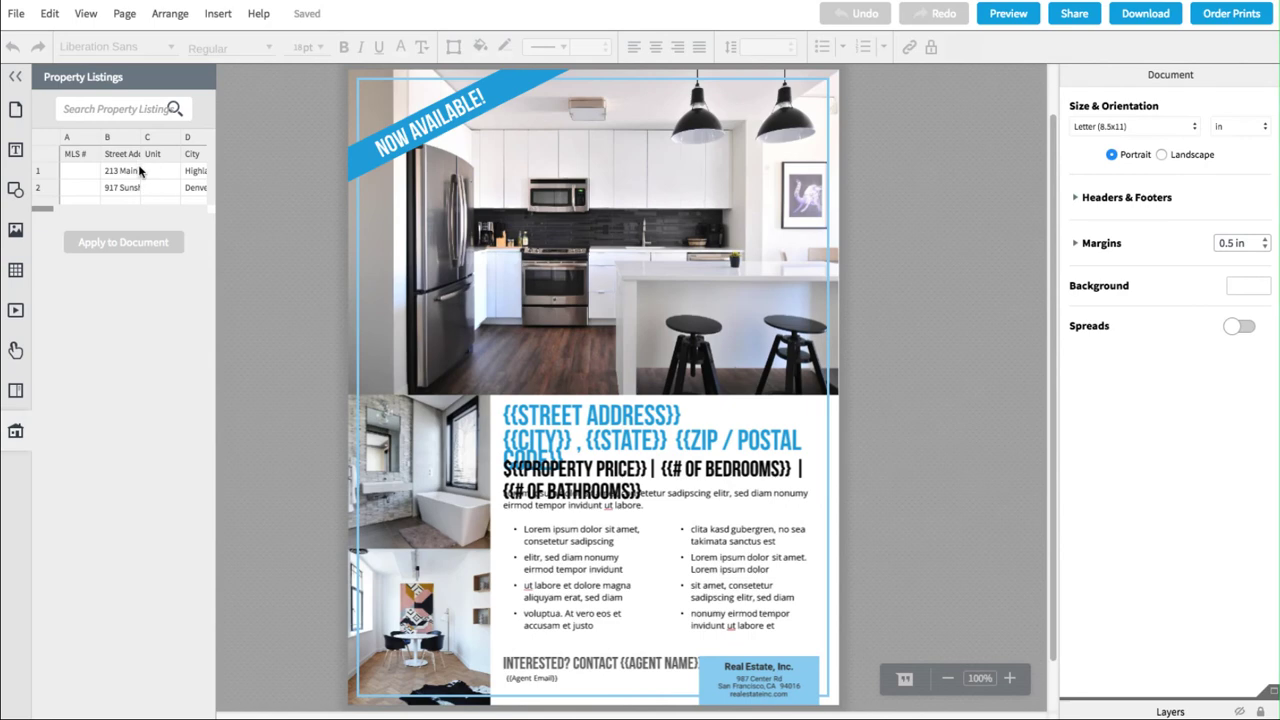
# Apply the 213 Main Street listing, then the 917 Sunshine Ave., Denver listing, to the flyer.
pyautogui.click(142, 170)
pyautogui.click(139, 245)
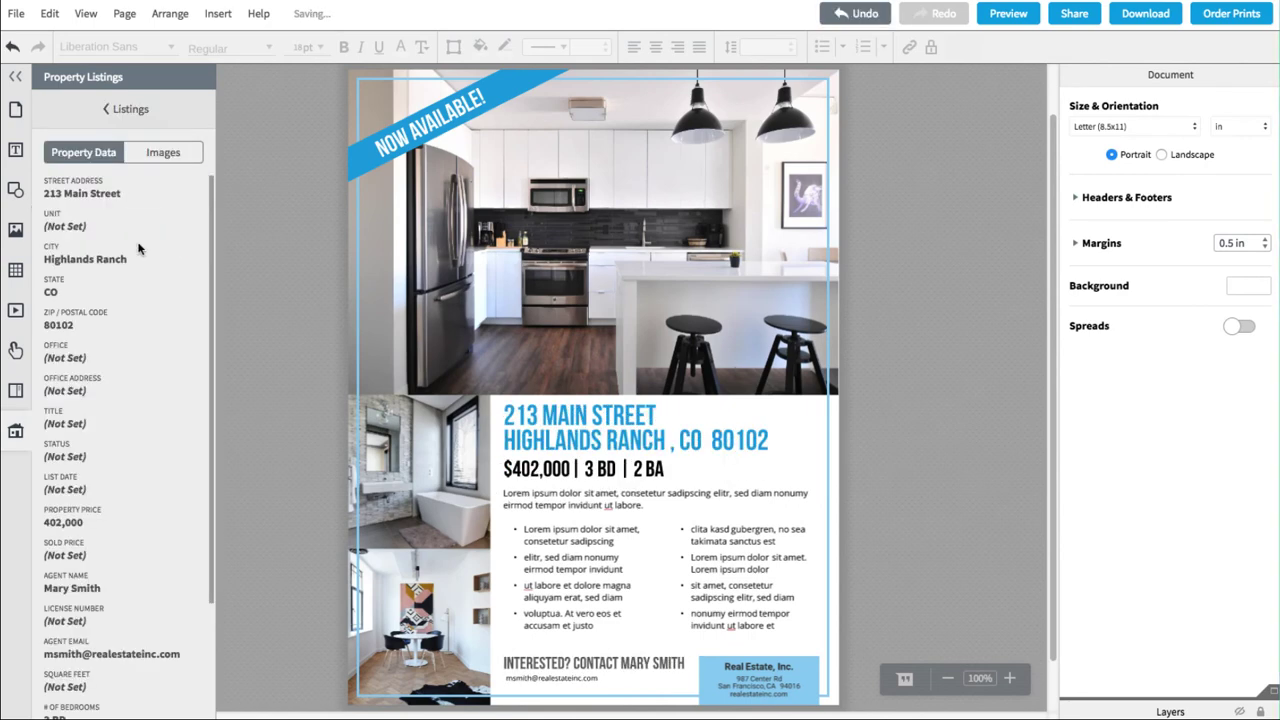
pyautogui.click(128, 109)
pyautogui.click(120, 187)
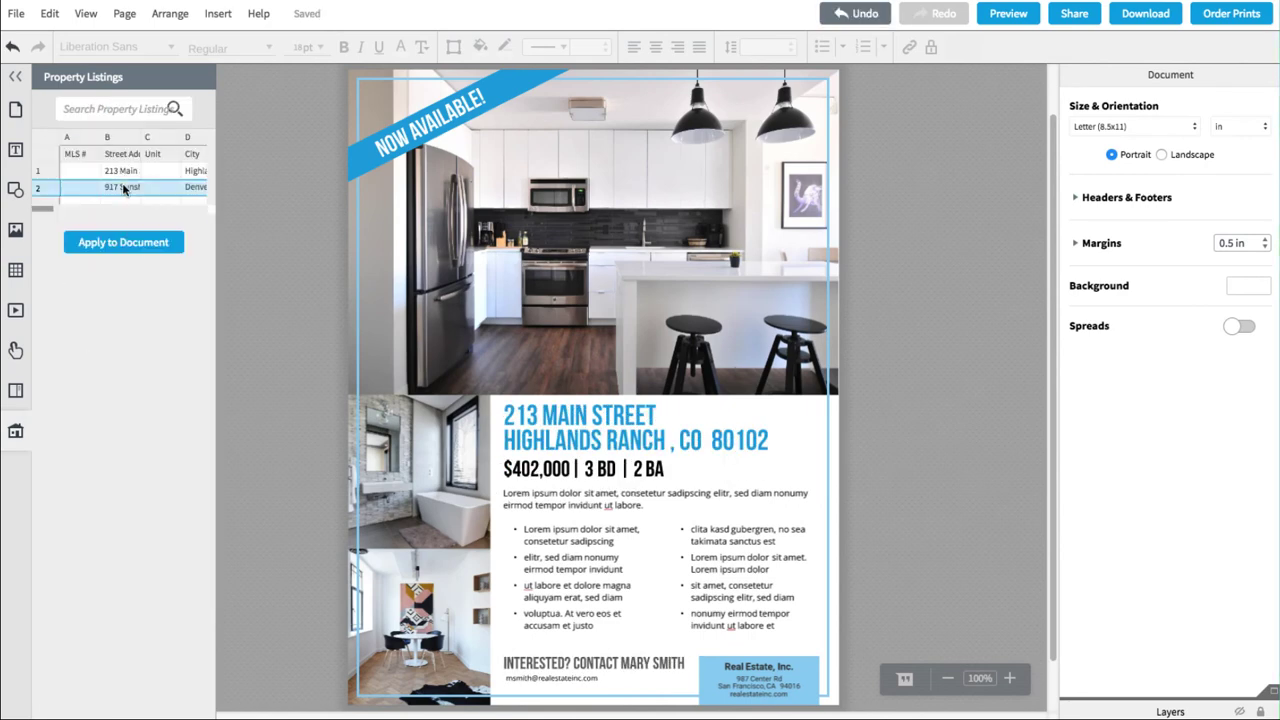
pyautogui.click(122, 243)
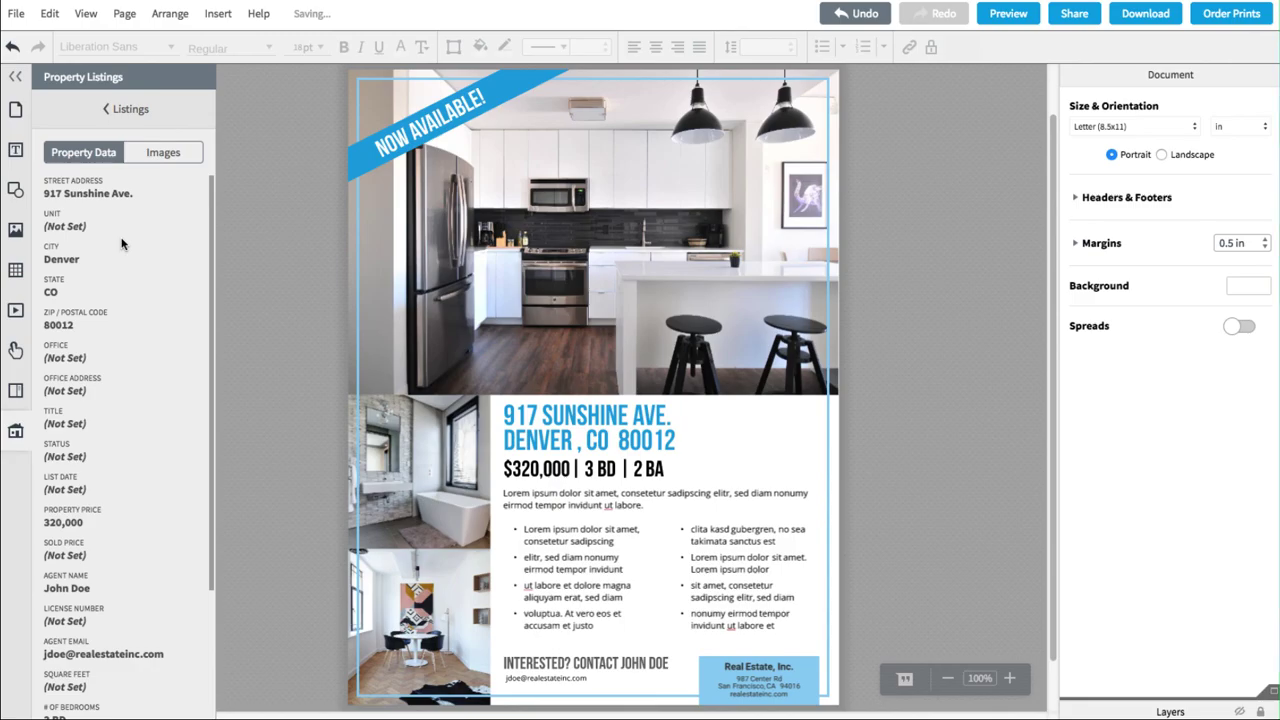